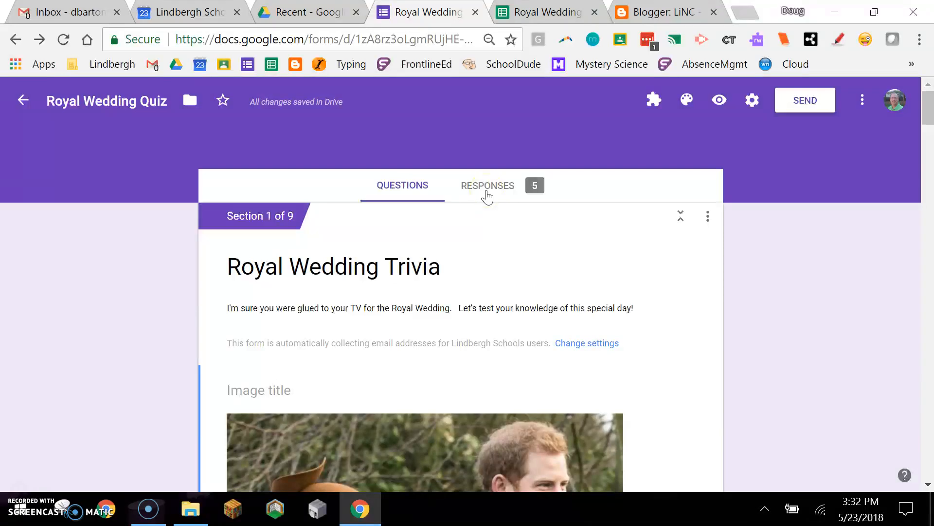
Examine the summary of the quiz responses, including the insights, points distribution, scores list and question charts
click(507, 190)
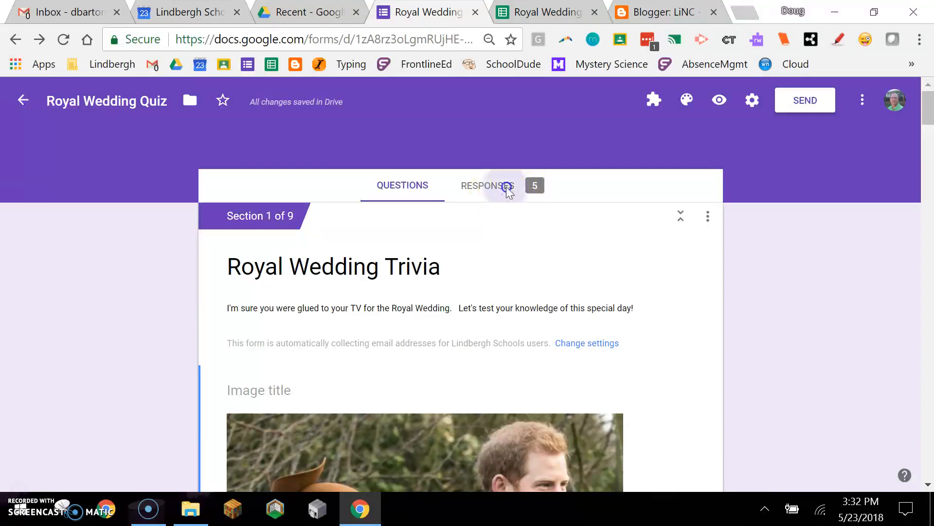
scroll(538, 275, down, 3)
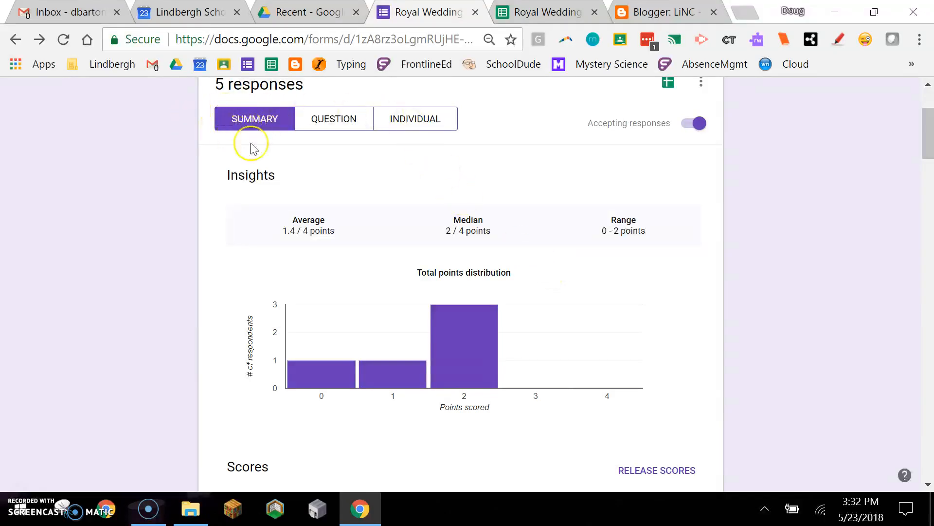
scroll(490, 201, down, 2)
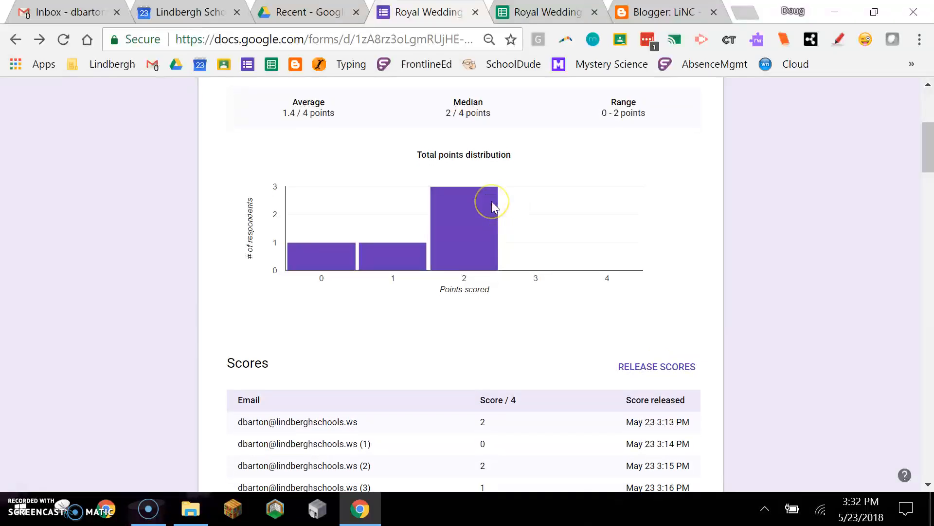
scroll(492, 201, down, 2)
scroll(491, 200, up, 2)
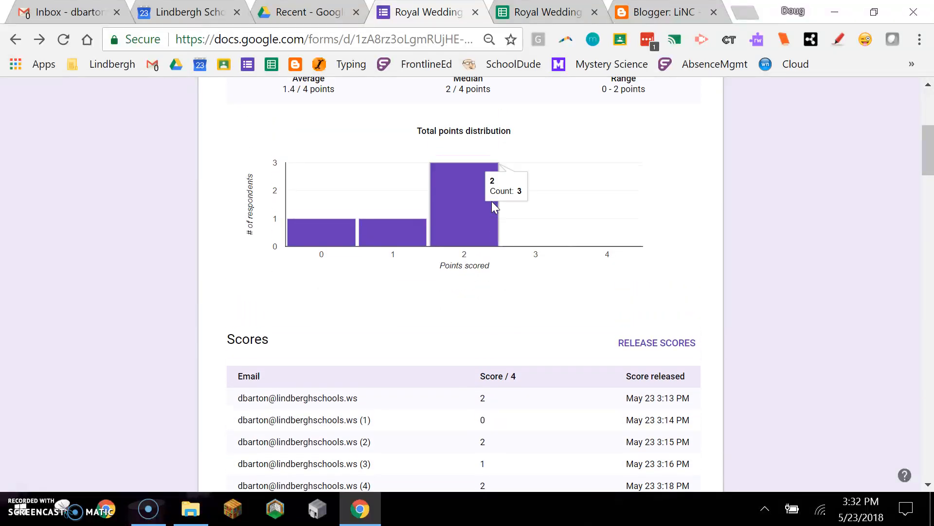
click(484, 276)
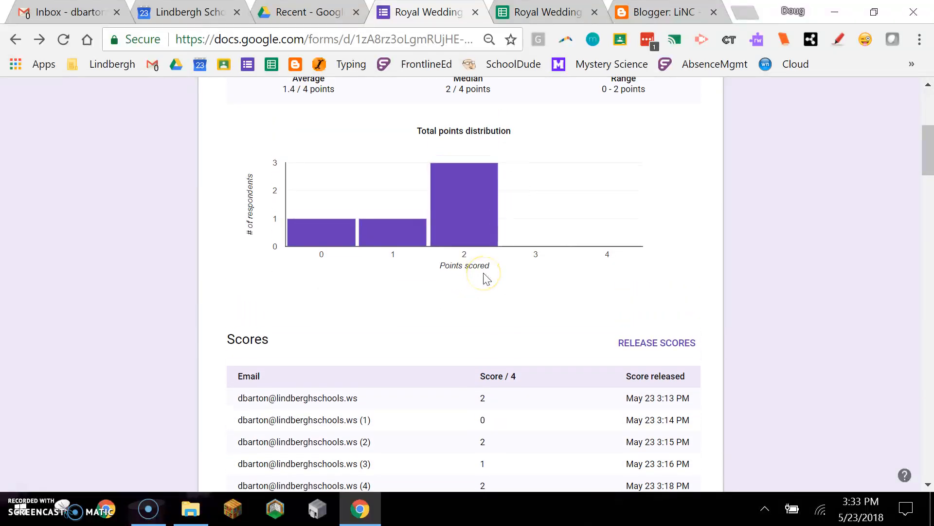
scroll(453, 275, down, 4)
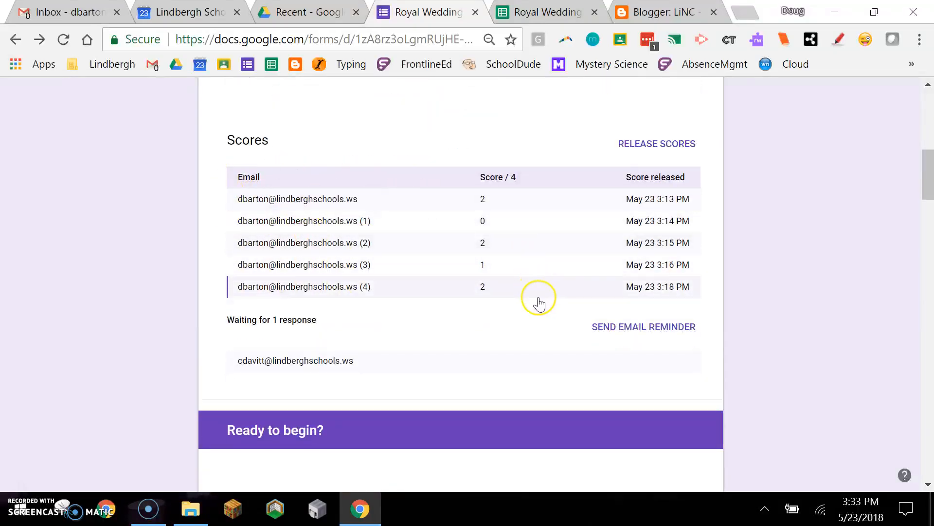
scroll(538, 304, down, 3)
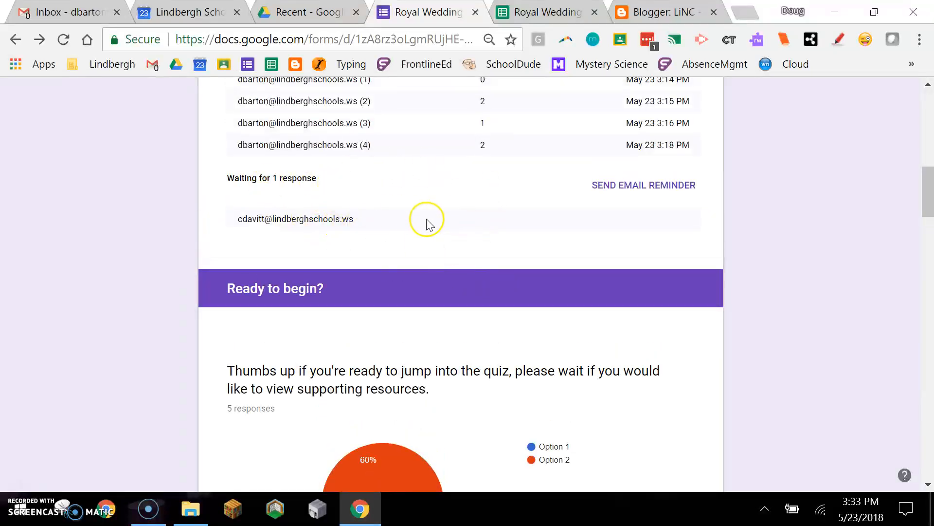
scroll(552, 288, down, 1)
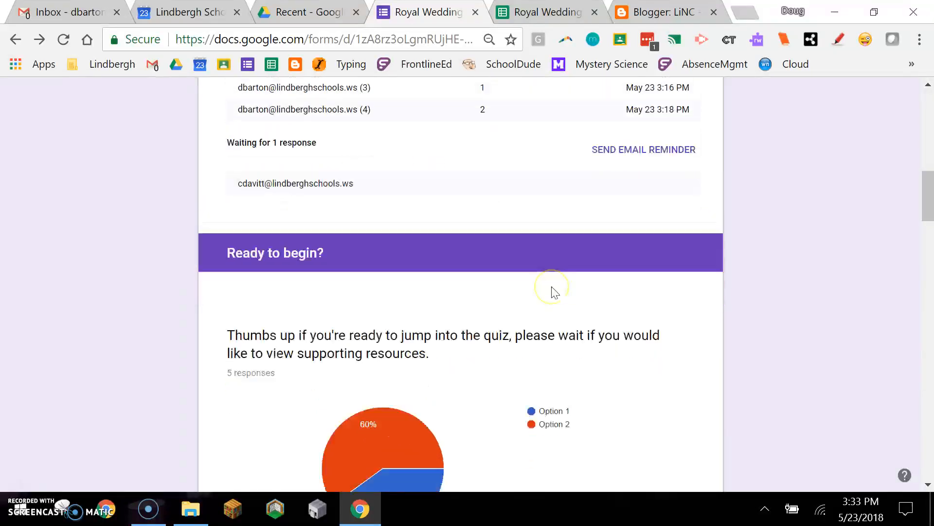
scroll(552, 288, down, 3)
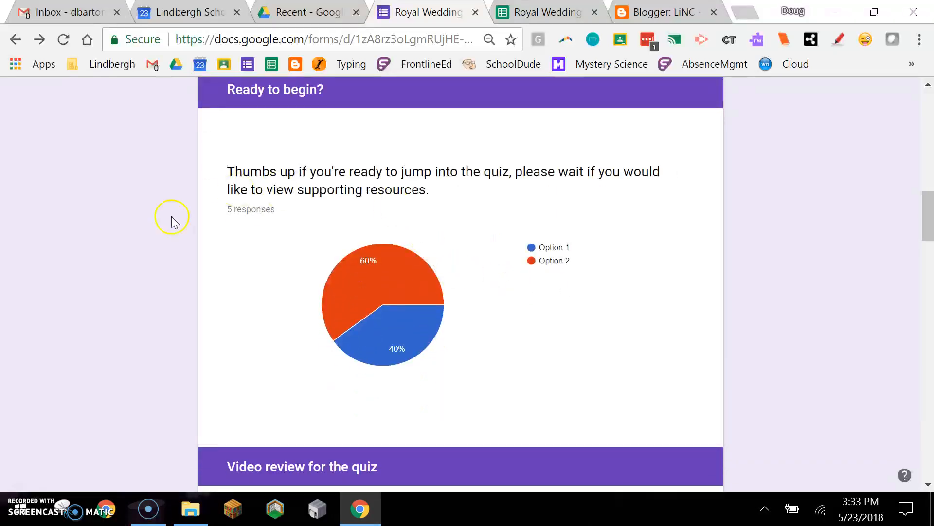
scroll(510, 292, down, 3)
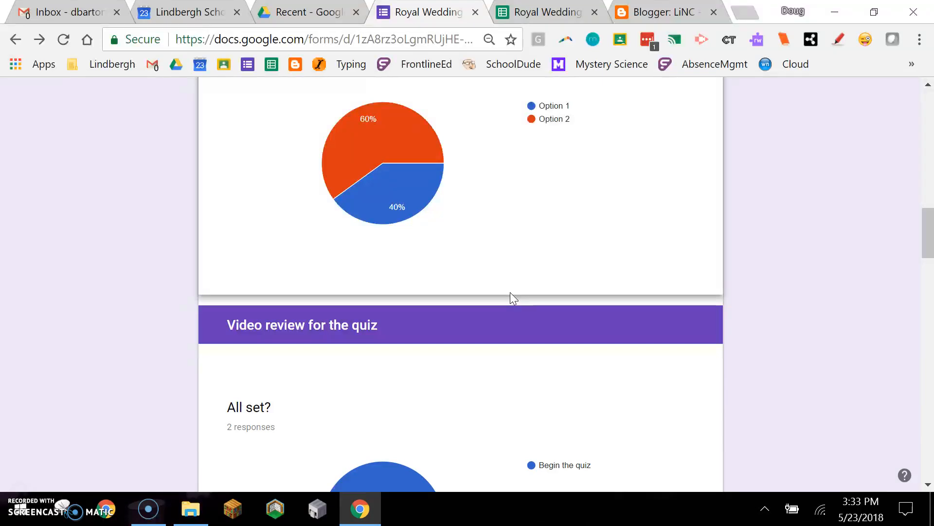
scroll(509, 293, up, 13)
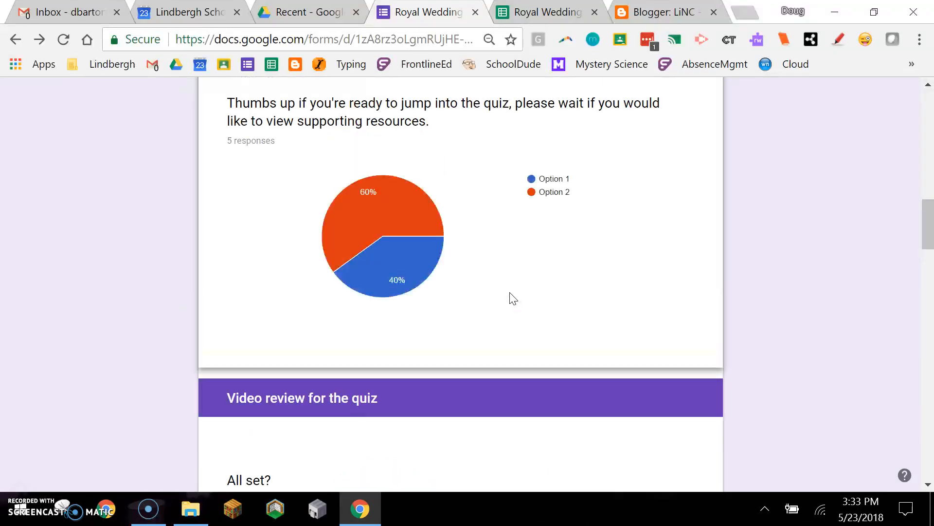
scroll(510, 297, up, 6)
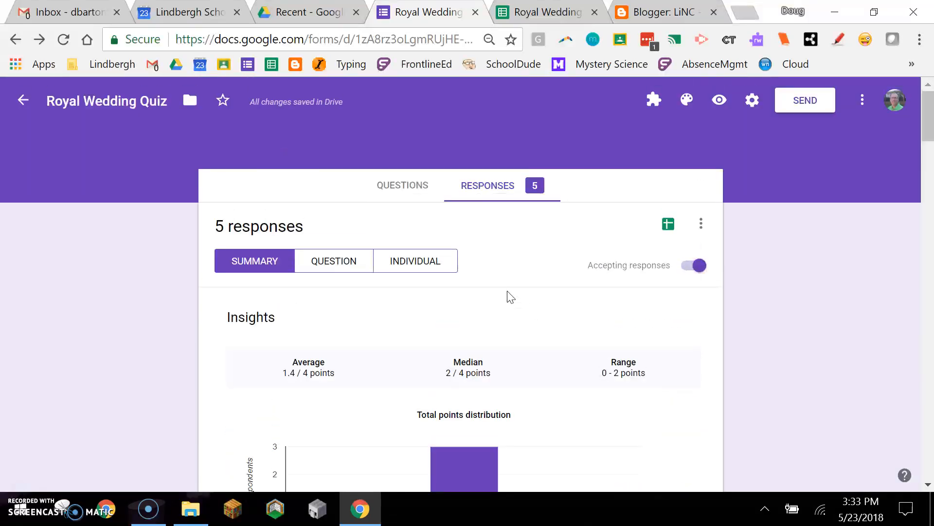
Review the individual responses, advancing to response 4 and examining its answers, points and feedback
click(401, 261)
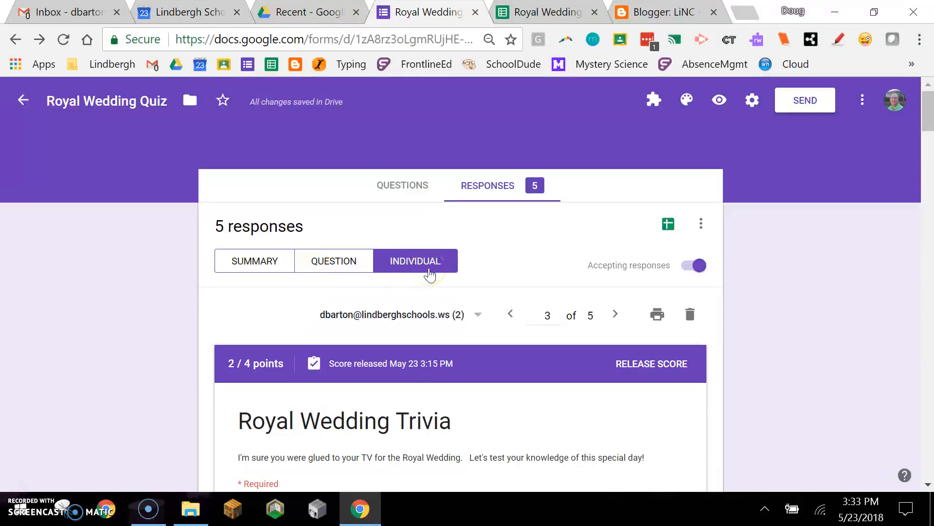
scroll(500, 273, down, 4)
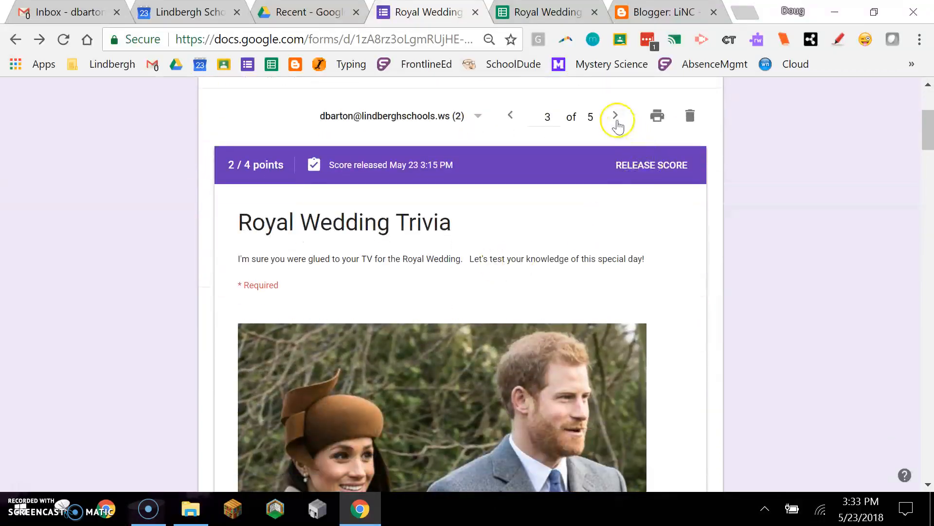
click(615, 115)
scroll(560, 209, down, 1)
scroll(561, 214, down, 2)
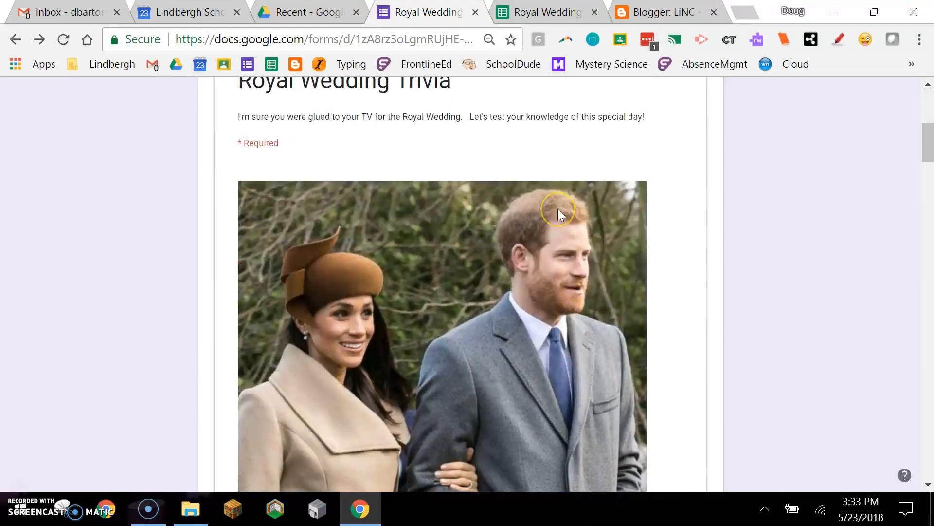
scroll(533, 229, down, 10)
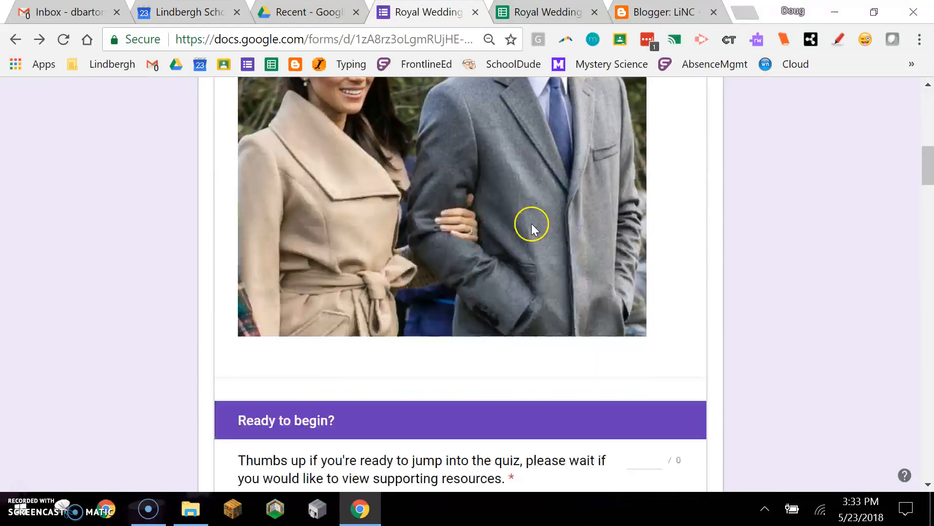
scroll(528, 227, down, 12)
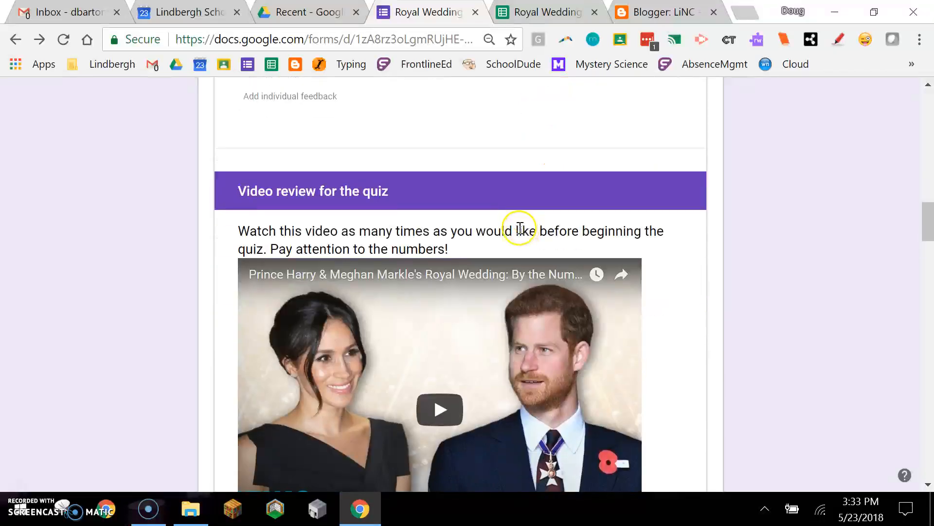
scroll(517, 235, down, 10)
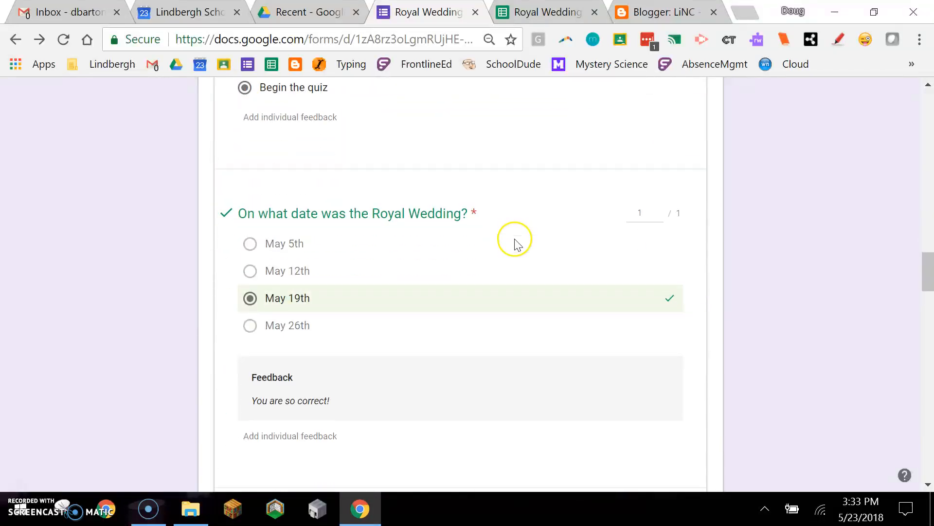
scroll(513, 247, down, 10)
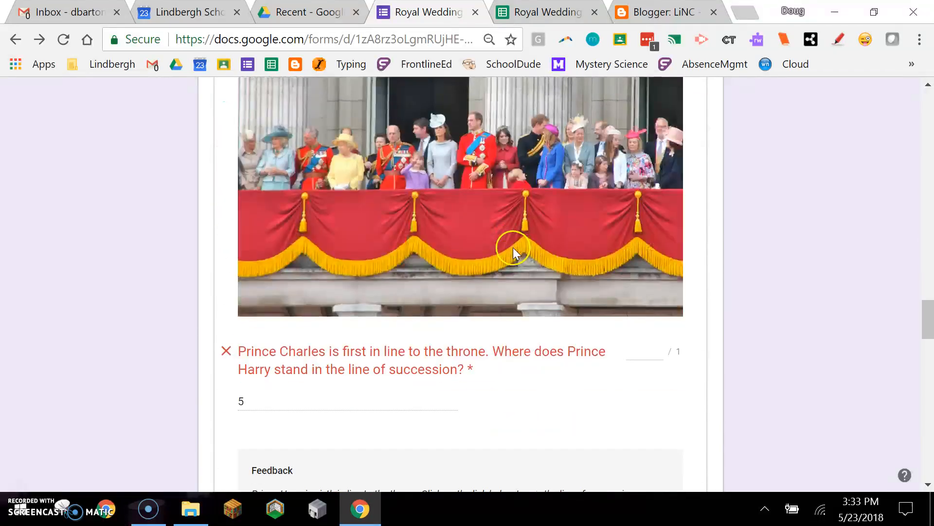
scroll(513, 248, up, 20)
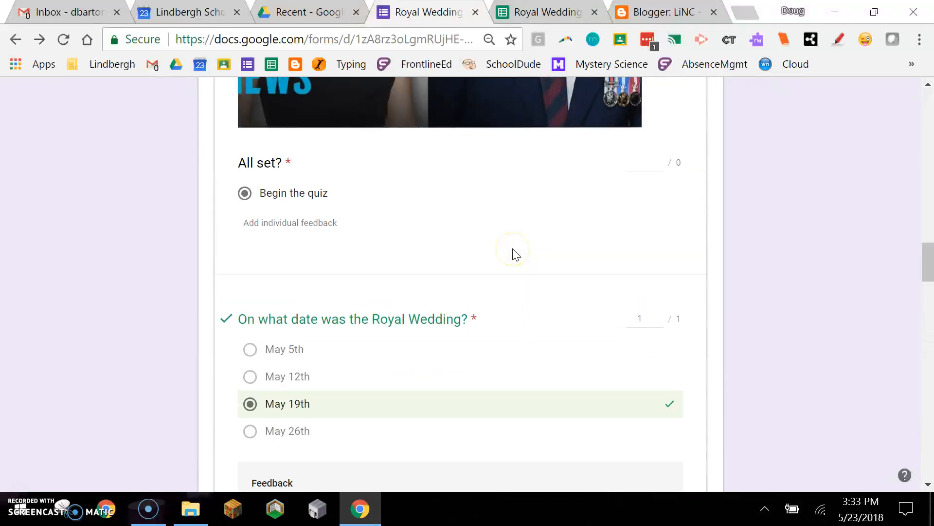
scroll(506, 250, up, 15)
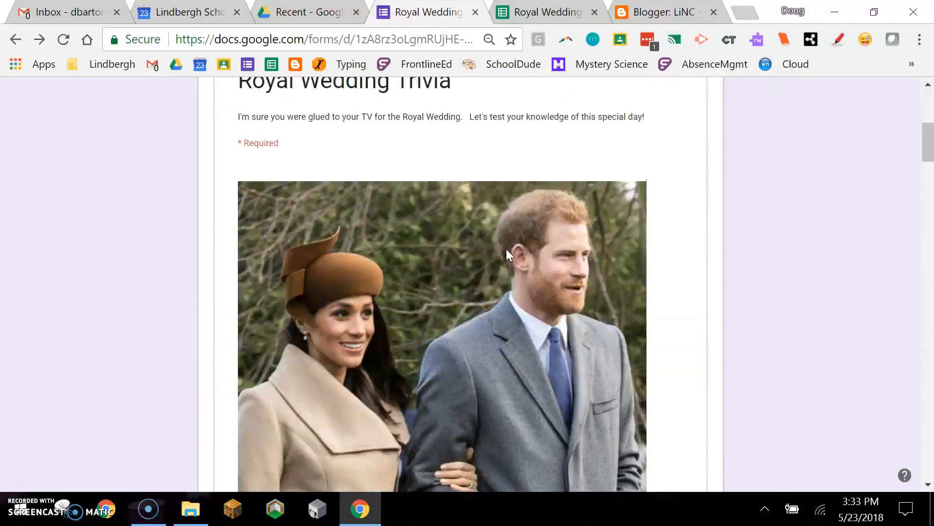
scroll(501, 253, up, 2)
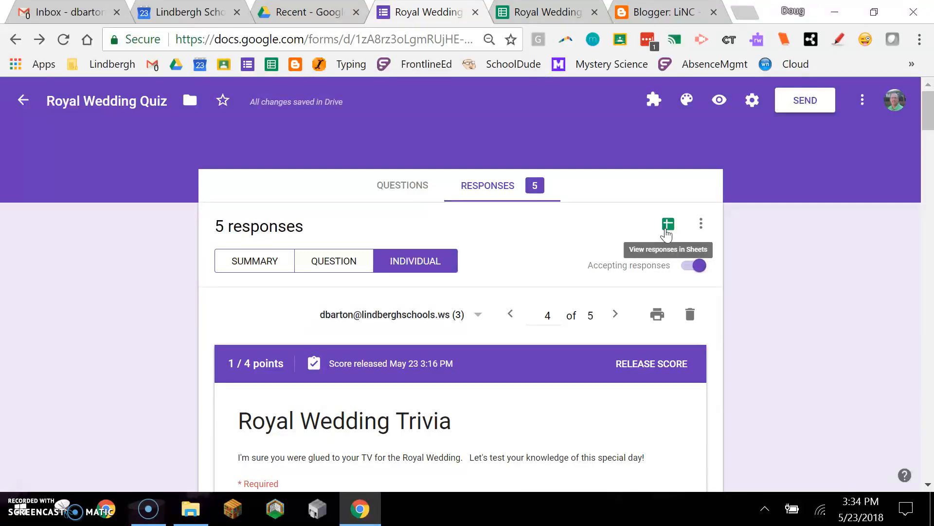
View the form responses in Google Sheets and sort the sheet A → Z by the Timestamp column
click(668, 228)
click(668, 228)
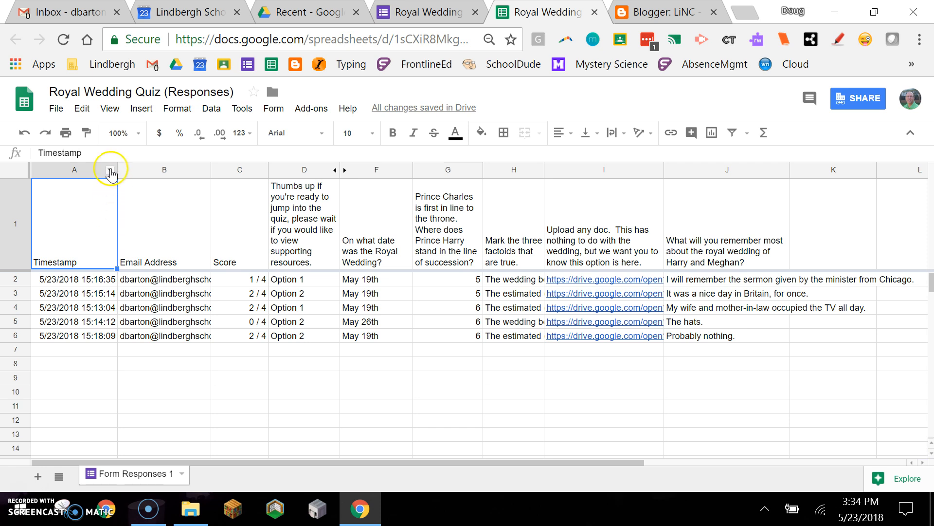
click(110, 170)
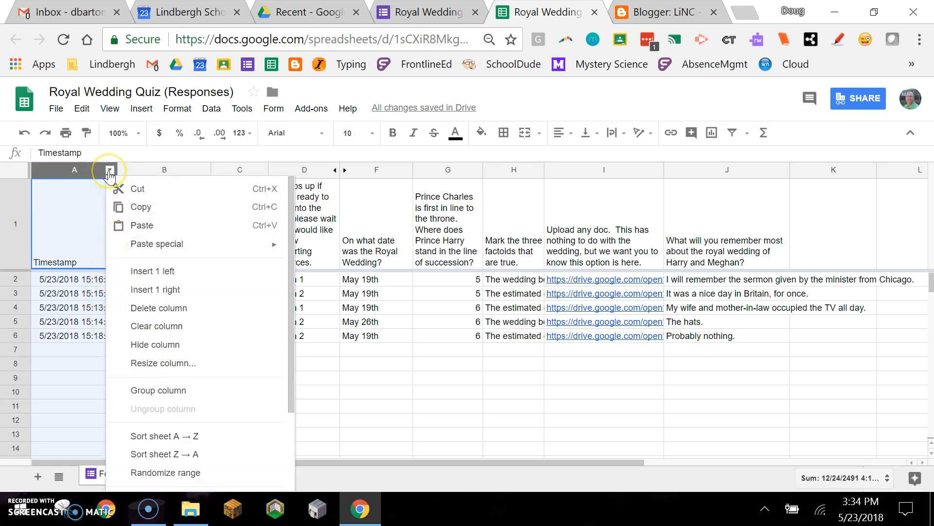
click(146, 435)
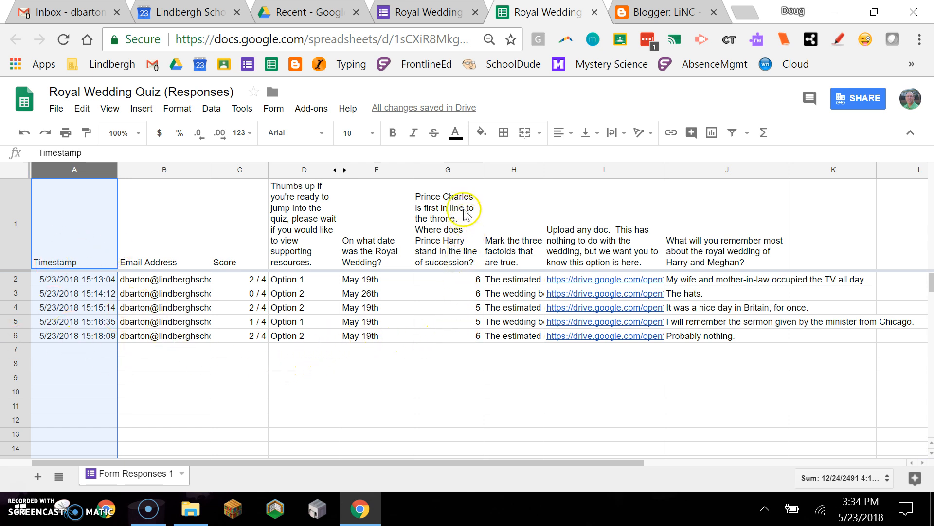
Sort the sheet A → Z by column G, the question on Prince Harry's place in the line of succession
right_click(474, 170)
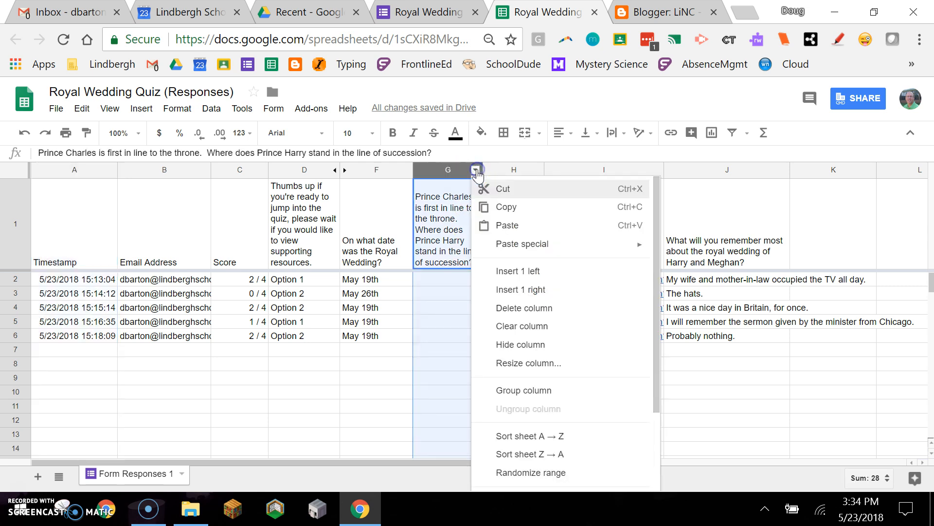
click(528, 435)
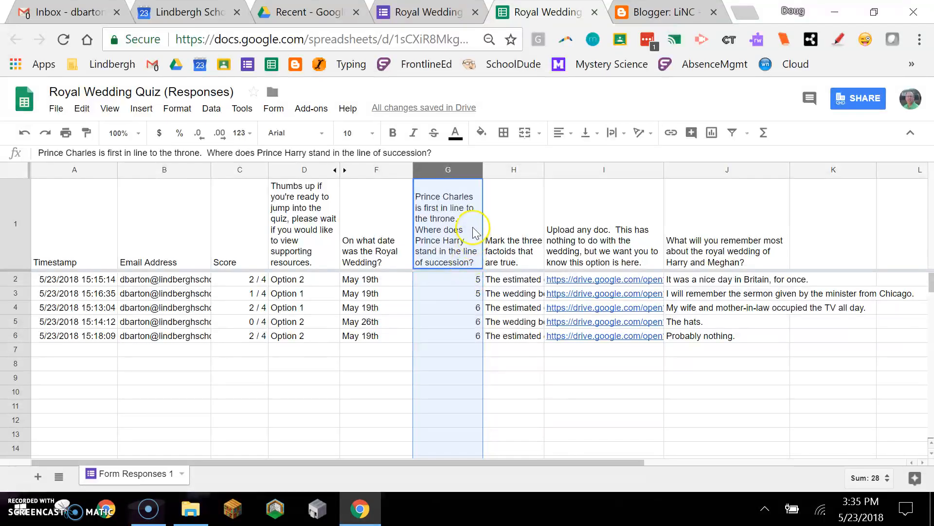
Start a conditional formatting rule for column G and set its range to G2:G6
click(477, 171)
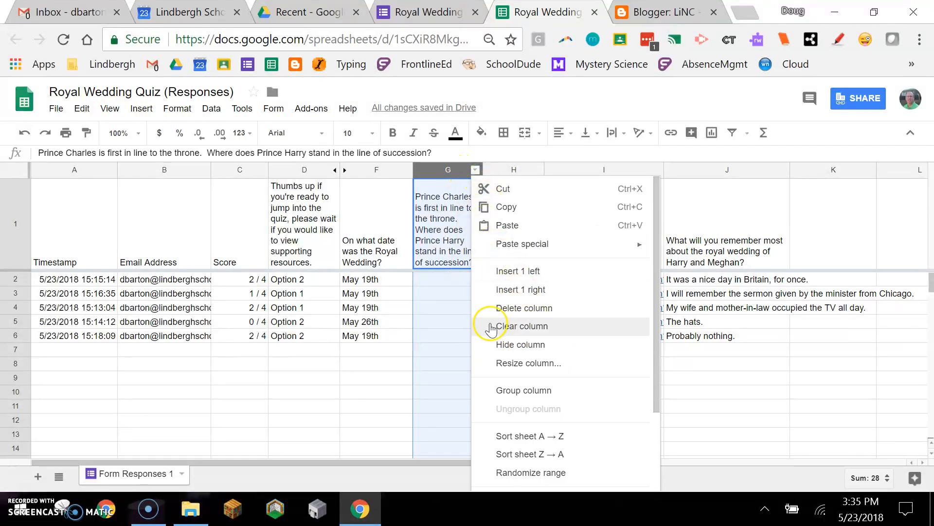
scroll(556, 403, down, 3)
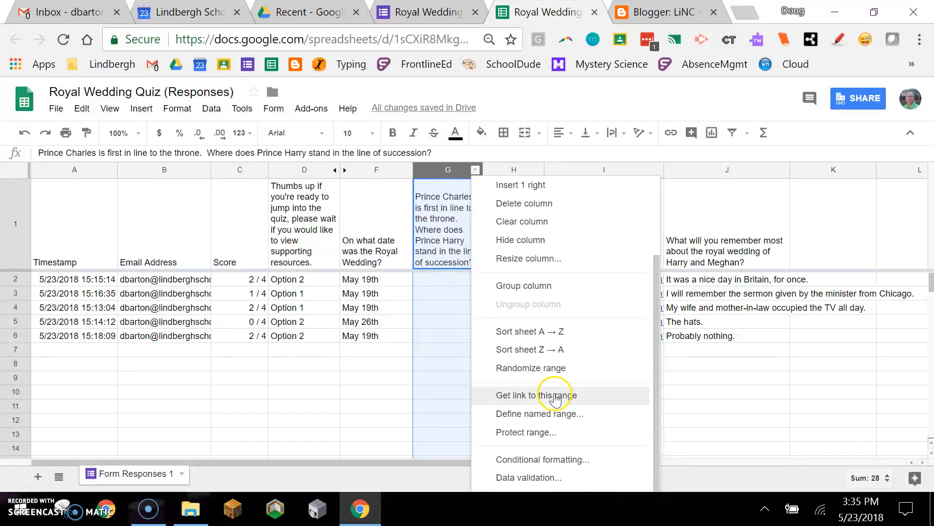
click(582, 461)
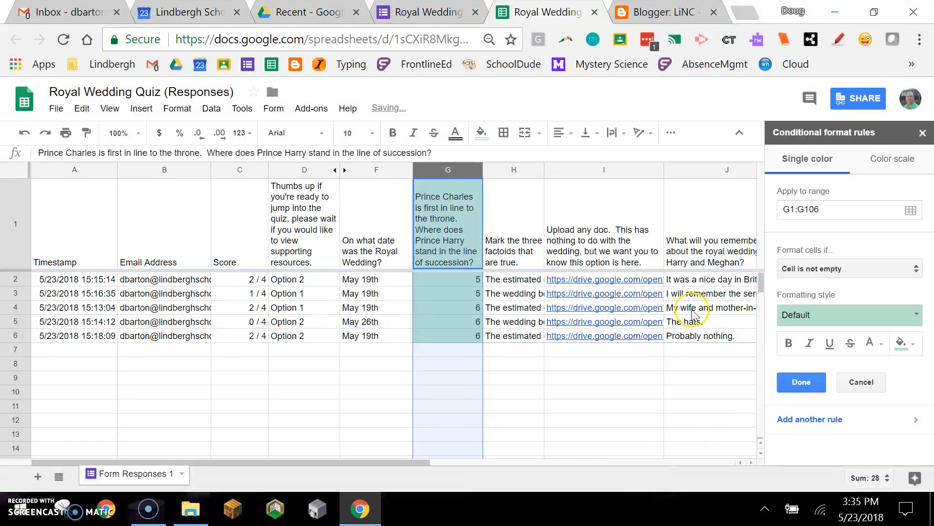
click(839, 209)
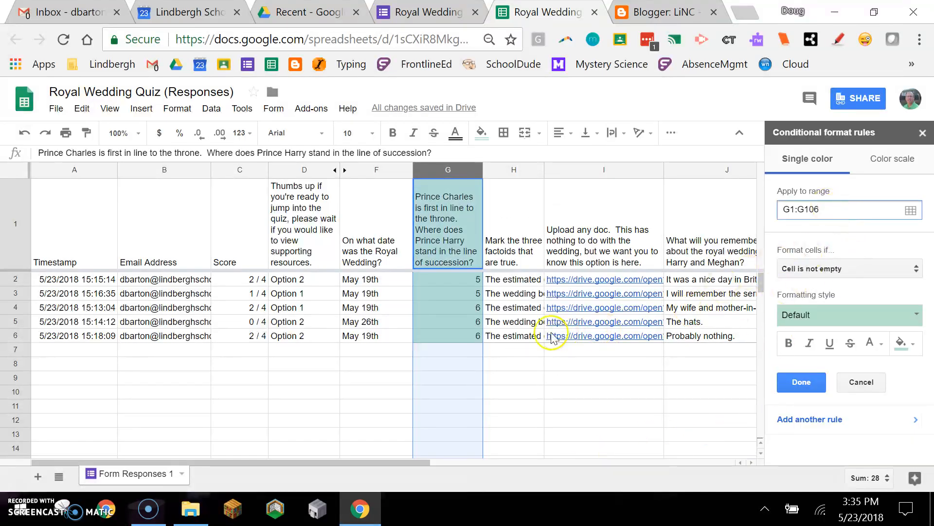
click(794, 210)
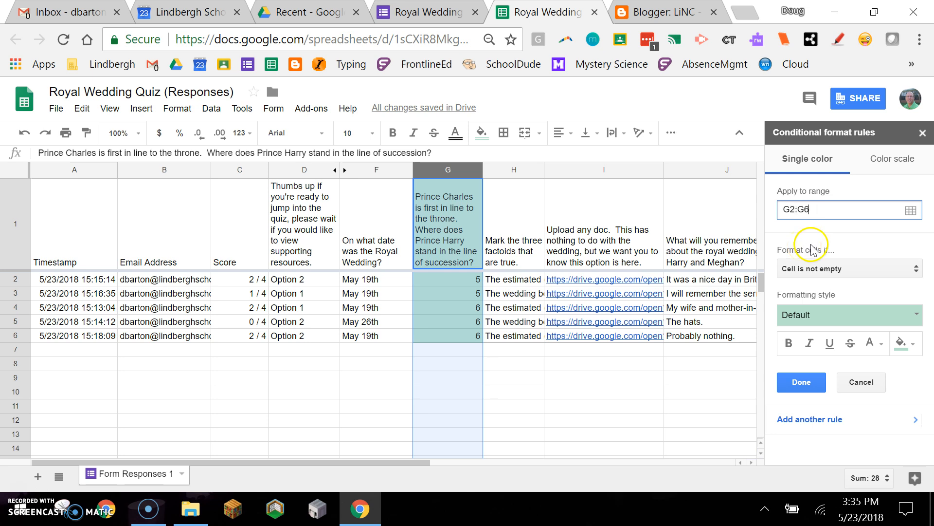
Set the rule to format cells not equal to 6 with the default style, save it and close the conditional format rules
click(856, 267)
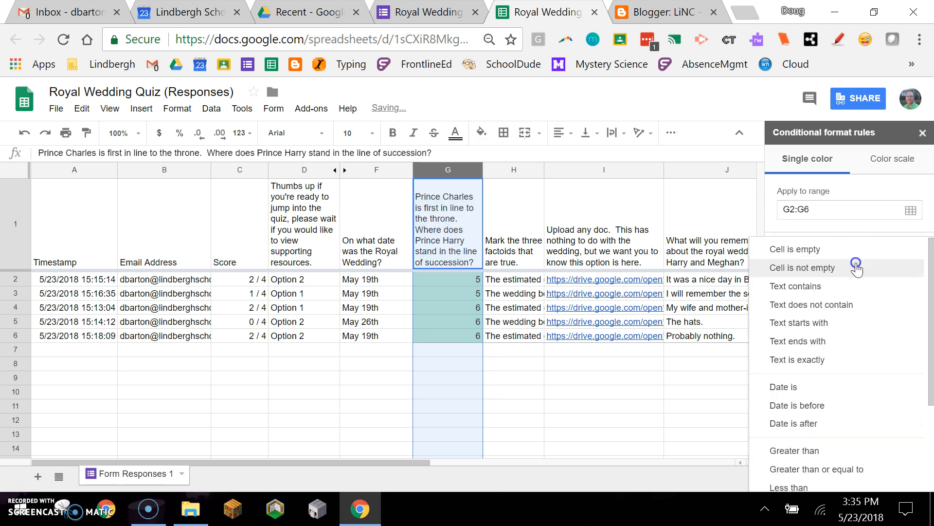
scroll(845, 382, down, 5)
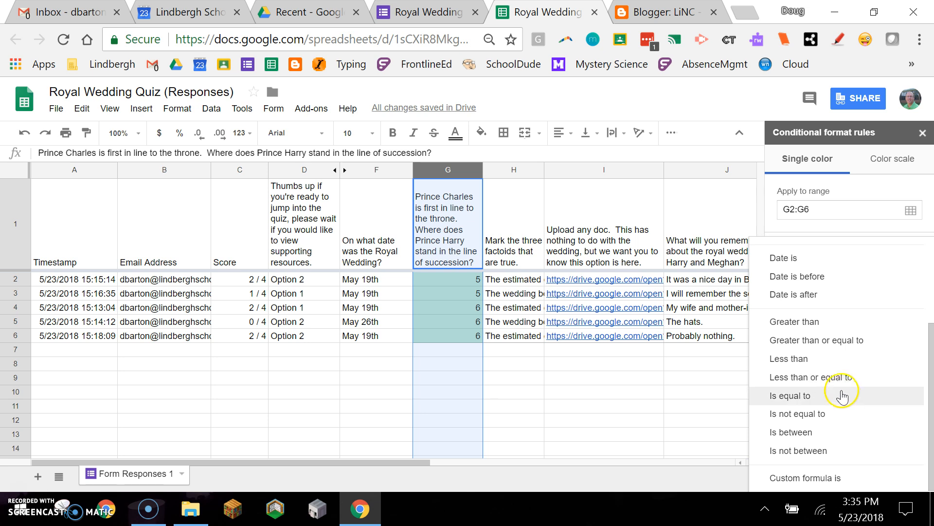
click(836, 415)
click(841, 290)
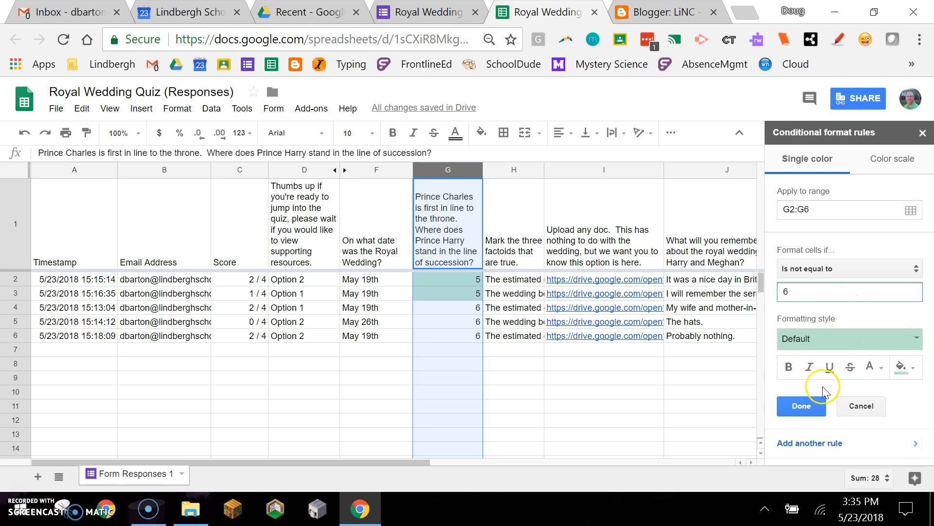
click(802, 405)
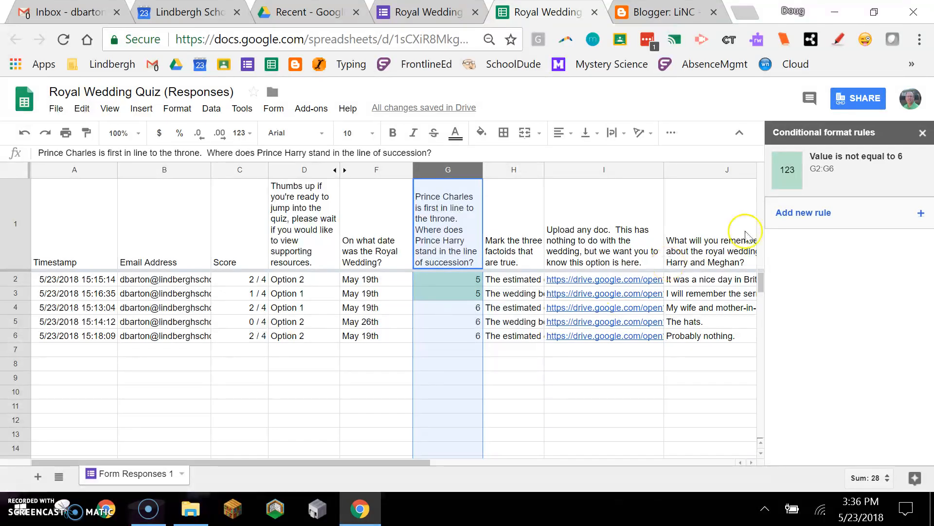
click(925, 132)
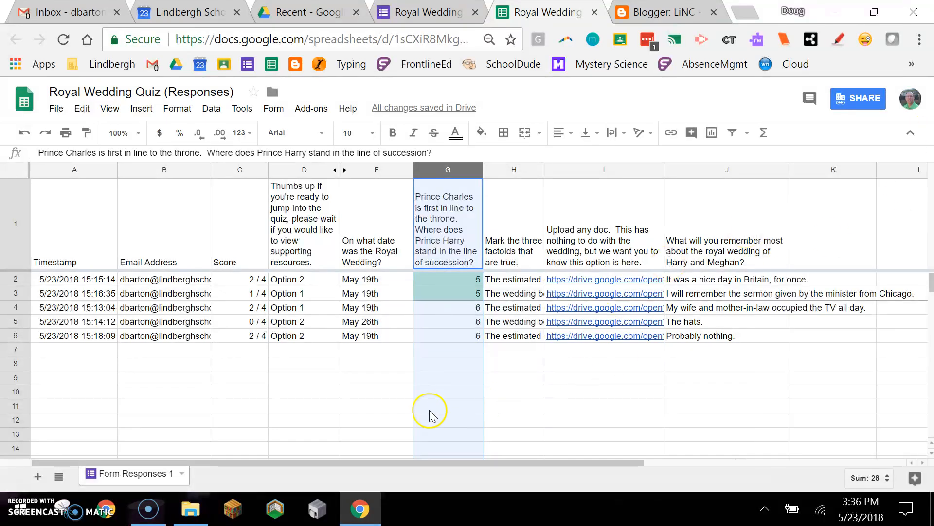